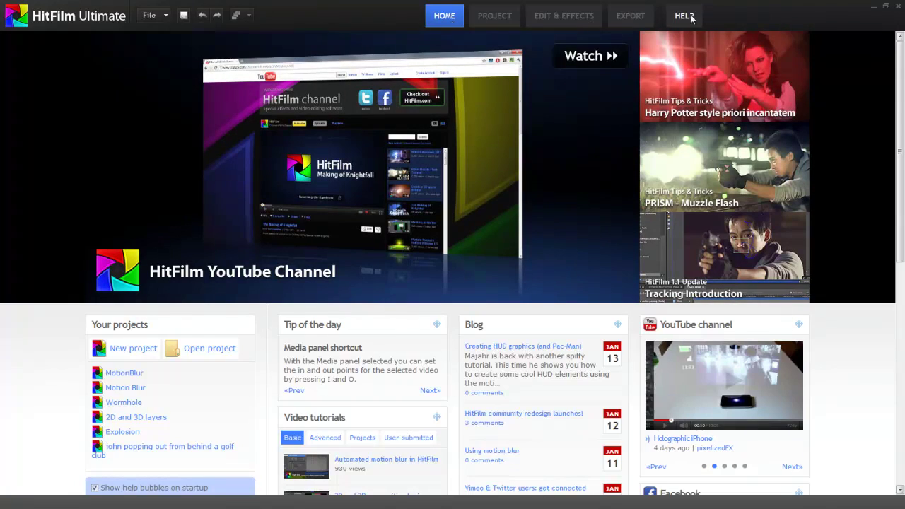
Start a new project from the HitFilm home page and reach its project properties
scroll(592, 208, "down", 3)
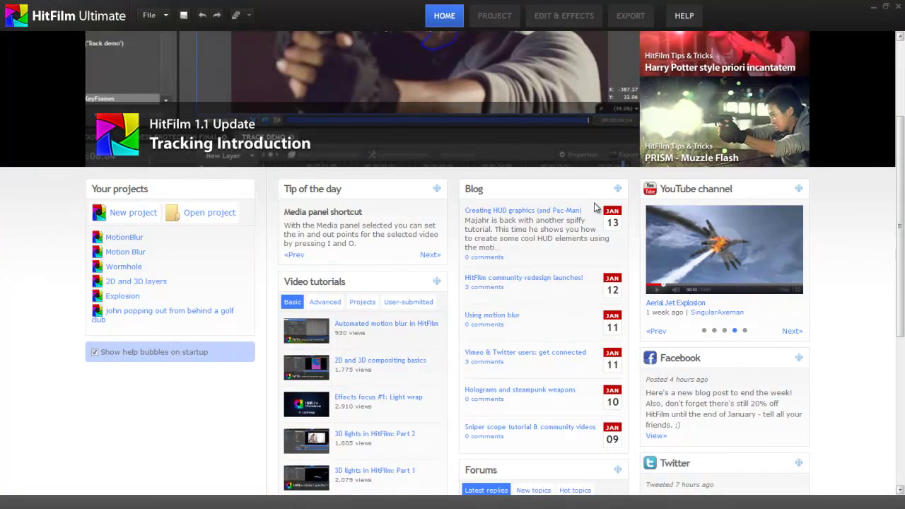
scroll(533, 208, "down", 3)
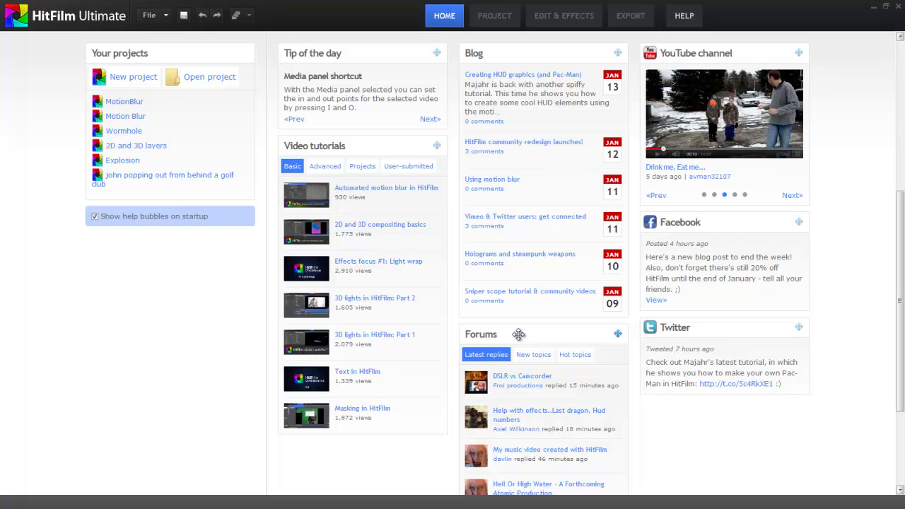
scroll(509, 334, "up", 3)
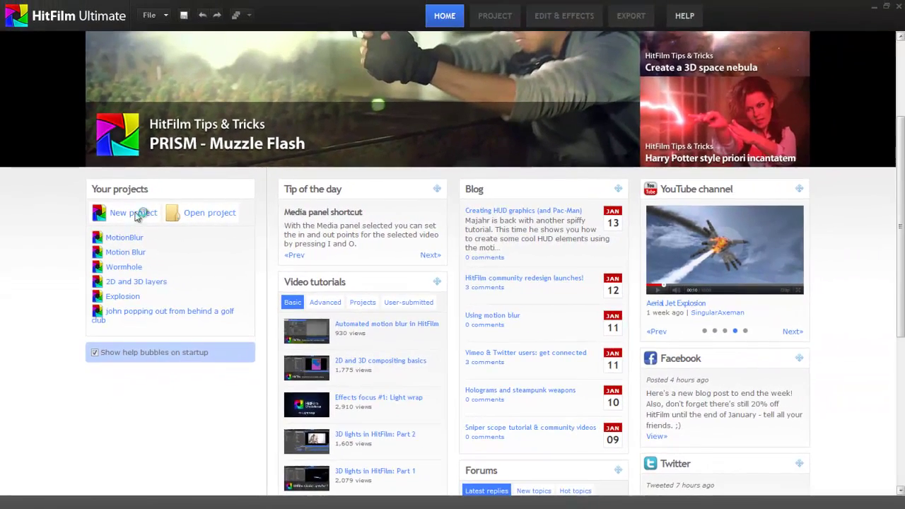
left_click(140, 212)
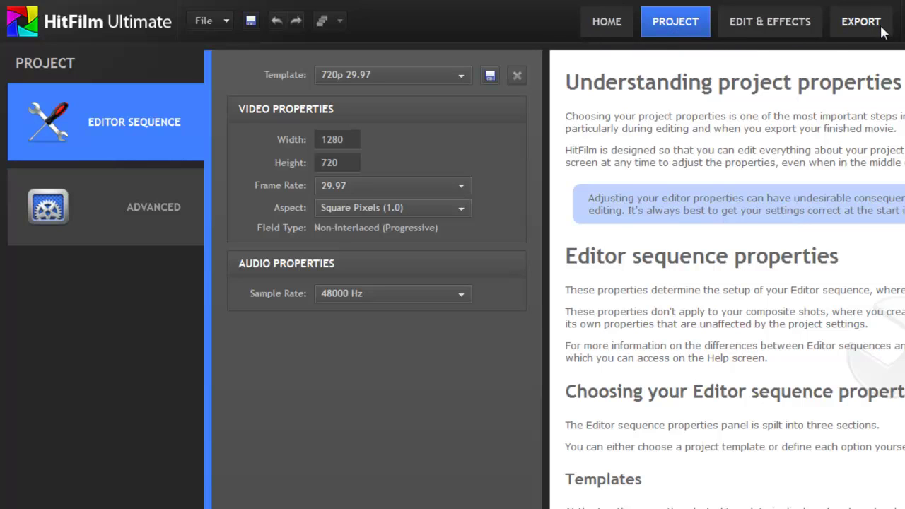
left_click(631, 24)
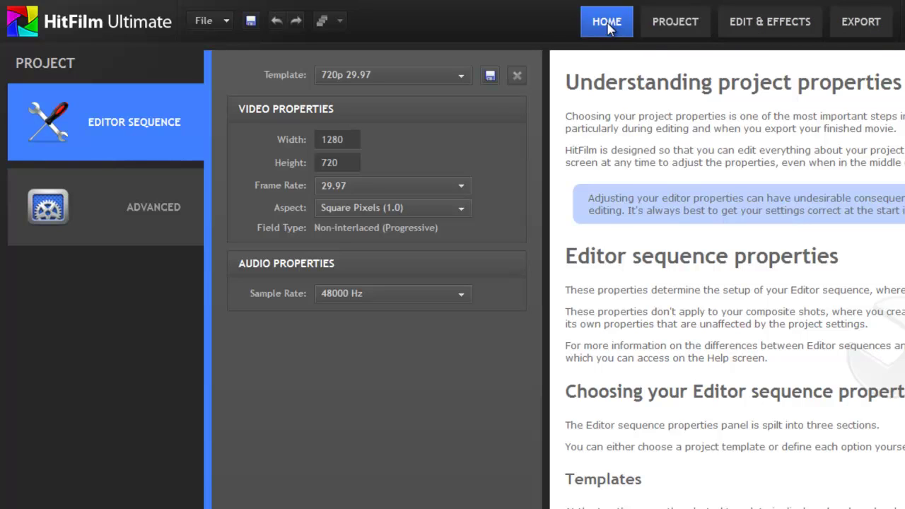
left_click(678, 28)
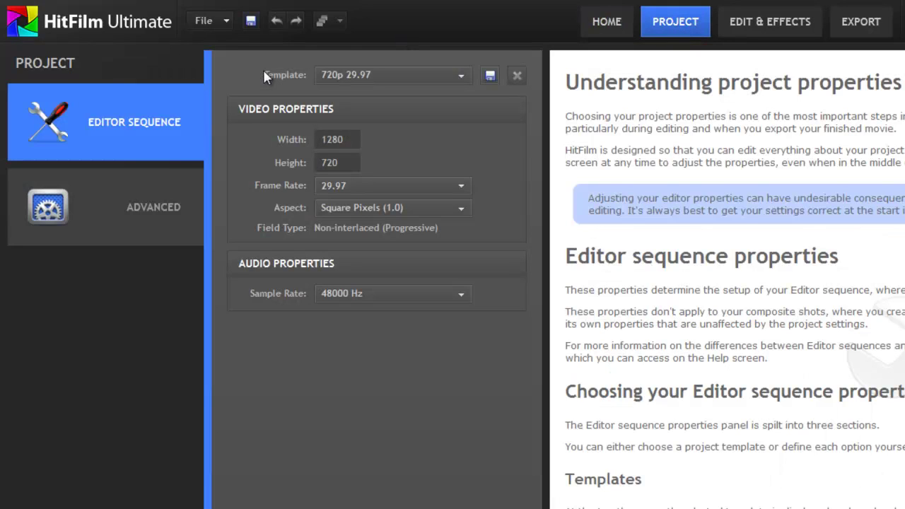
Keep the 720p 29.97 template and switch to the Edit & Effects workspace
left_click(463, 75)
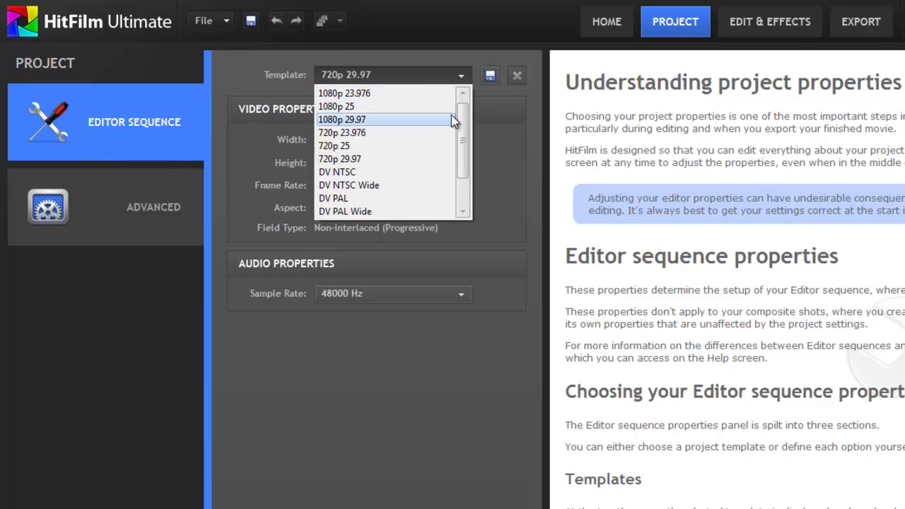
mouse_move(459, 120)
left_mouse_down()
mouse_move(468, 186)
mouse_move(465, 113)
left_mouse_up()
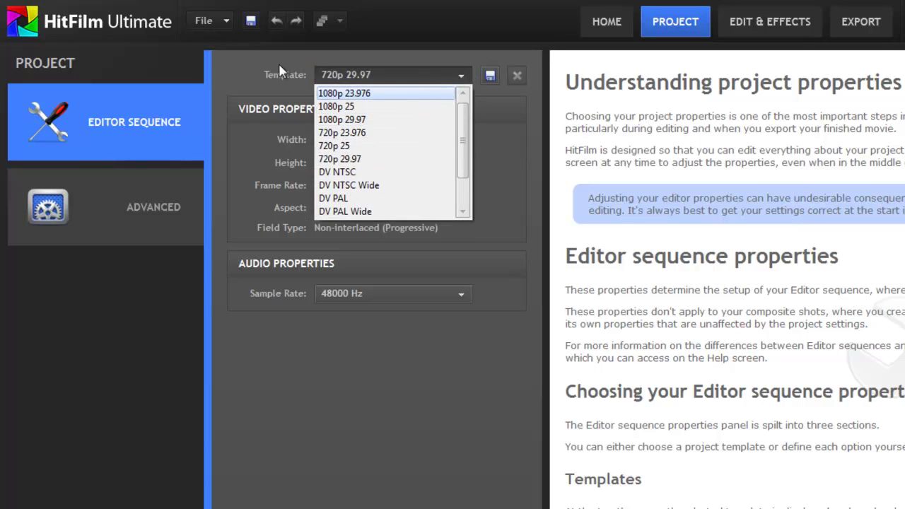
left_click(241, 58)
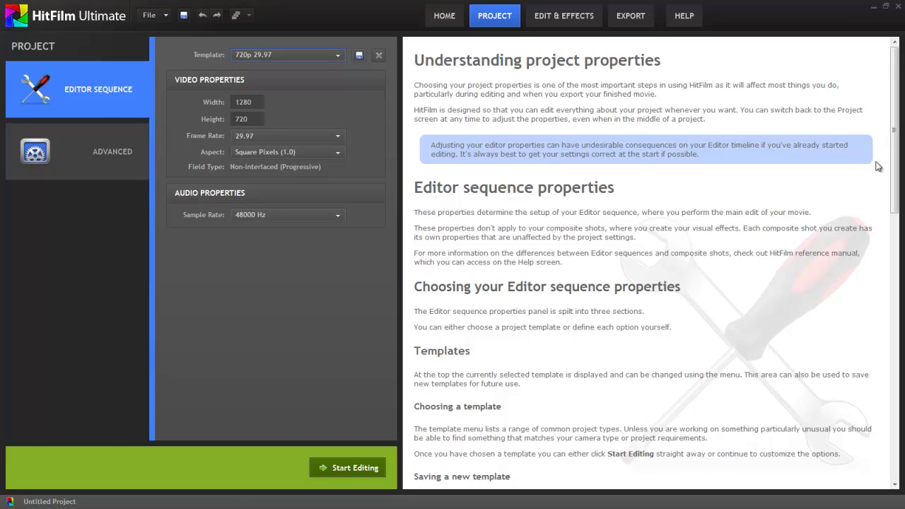
mouse_move(892, 161)
left_mouse_down()
mouse_move(901, 389)
mouse_move(897, 157)
left_mouse_up()
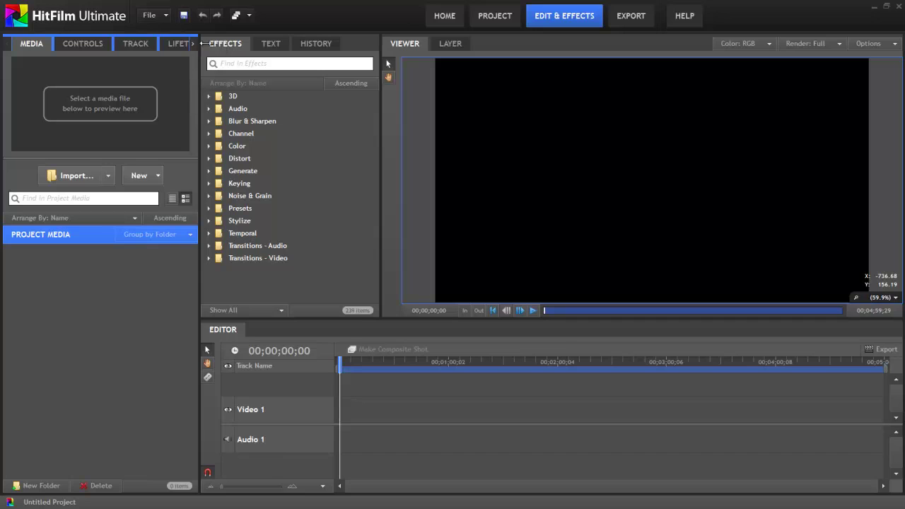
Look through the Controls and Tracking panels, then return to the Media panel
left_click(70, 44)
left_click(131, 44)
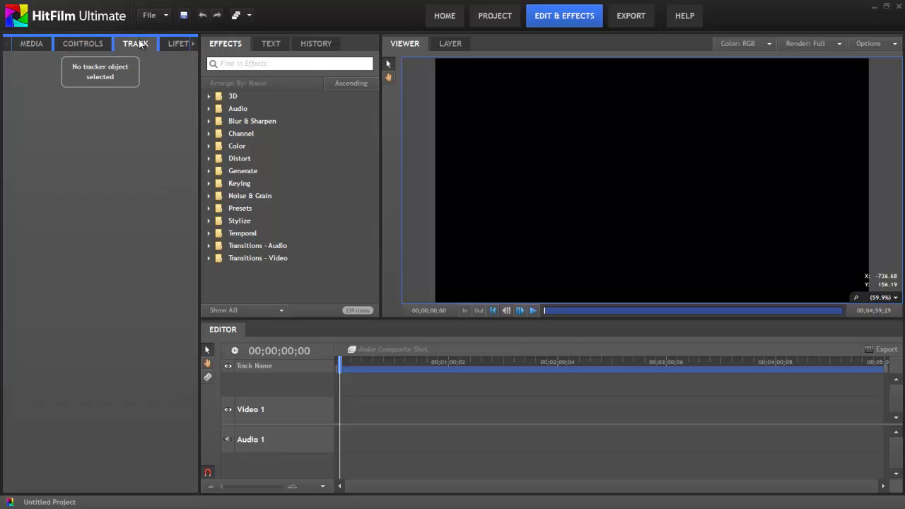
left_click(92, 46)
left_click(31, 45)
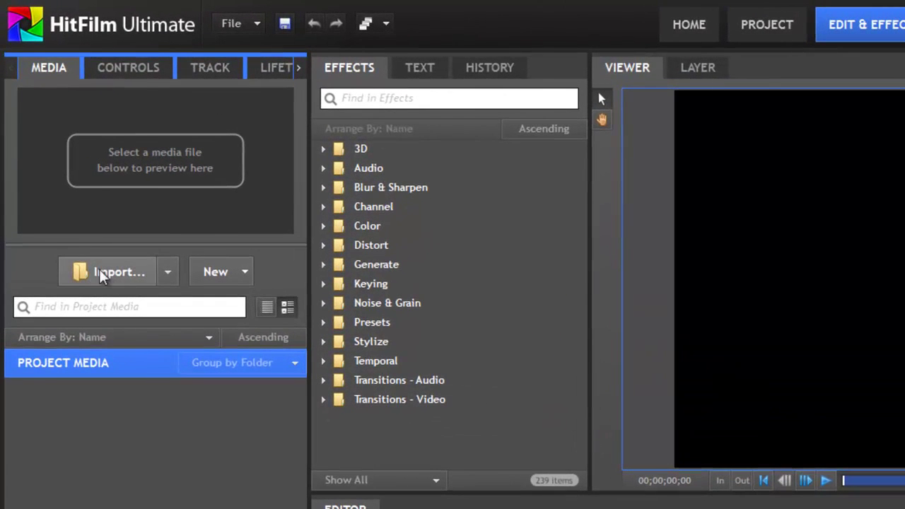
Import Firing Close.mp4, Gunshot.mp3, Table Close.mp4 and Wide Shot.mp4 from Videos > First Project
left_click(123, 270)
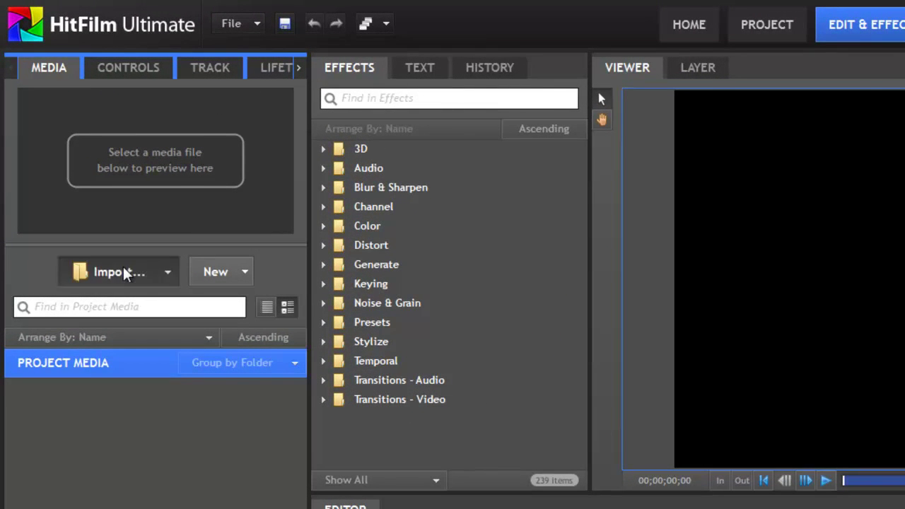
left_click(74, 286)
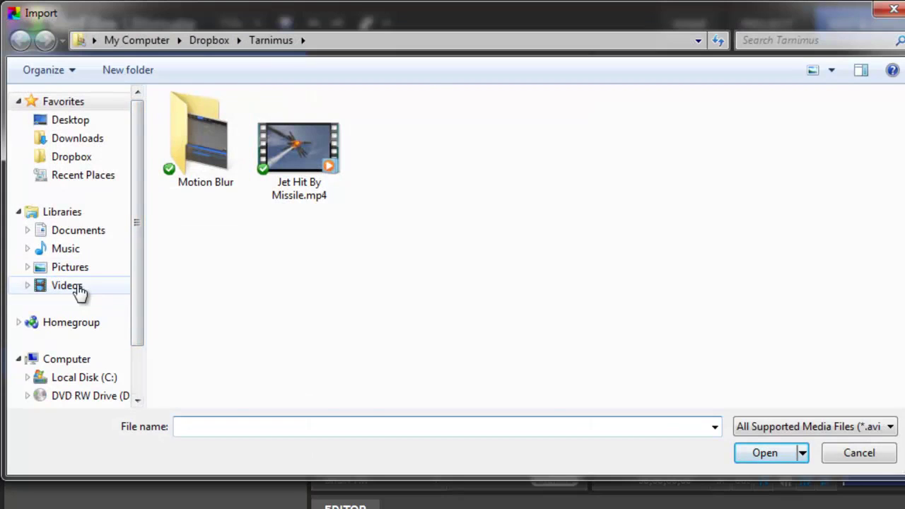
double_click(730, 202)
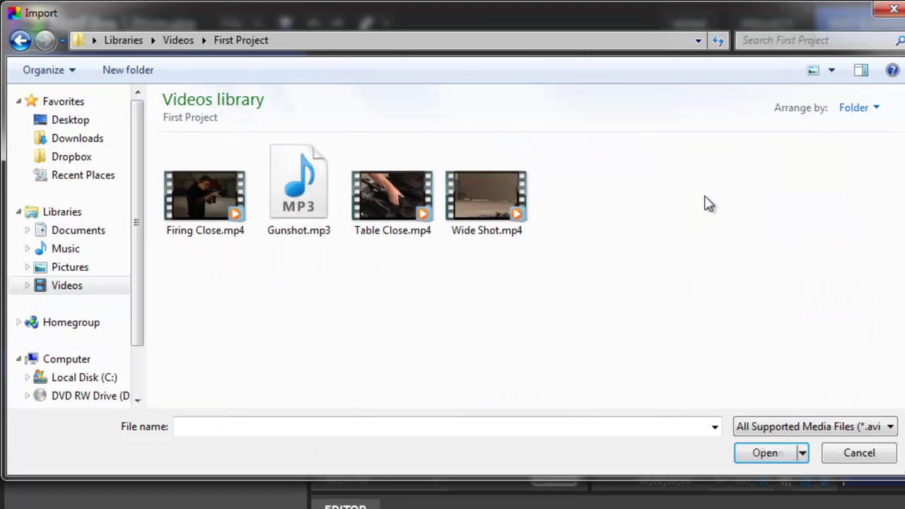
left_click(207, 202)
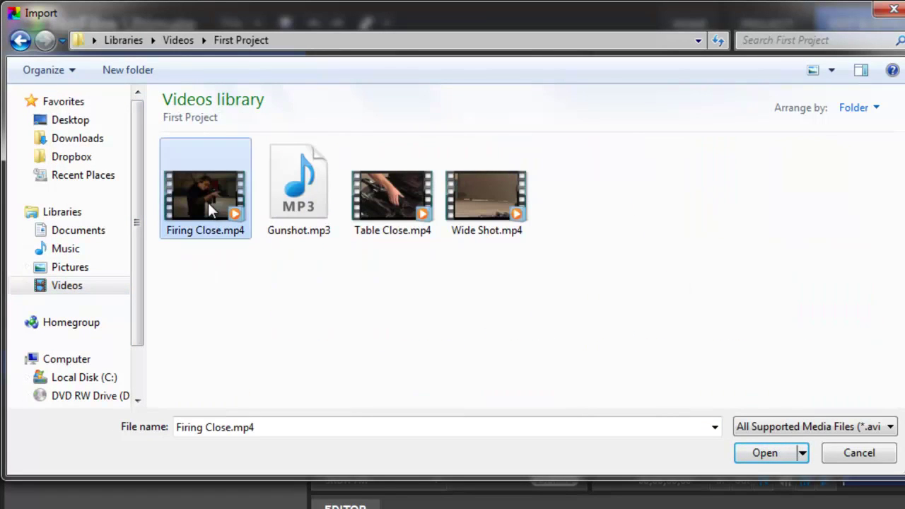
left_click(488, 188, "shift")
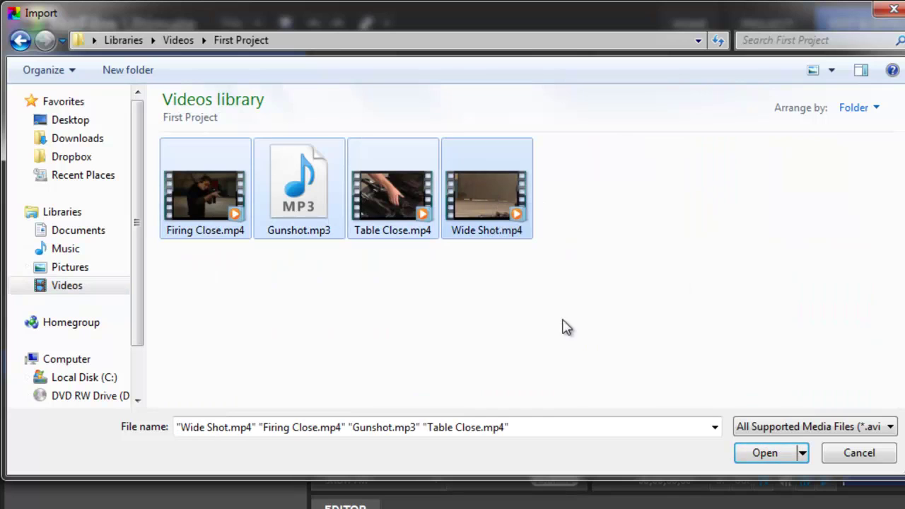
left_click(769, 455)
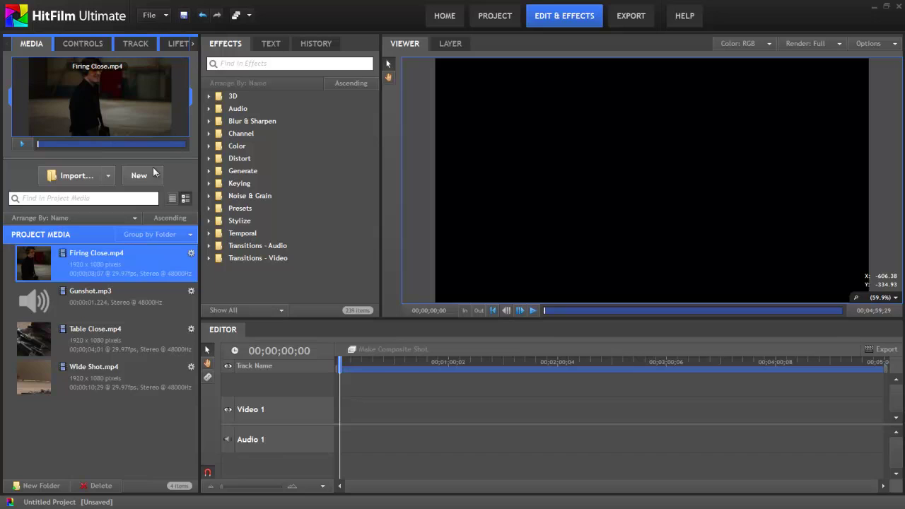
Preview Wide Shot.mp4, then mark its start with an In point and its end with an Out point
left_click(31, 376)
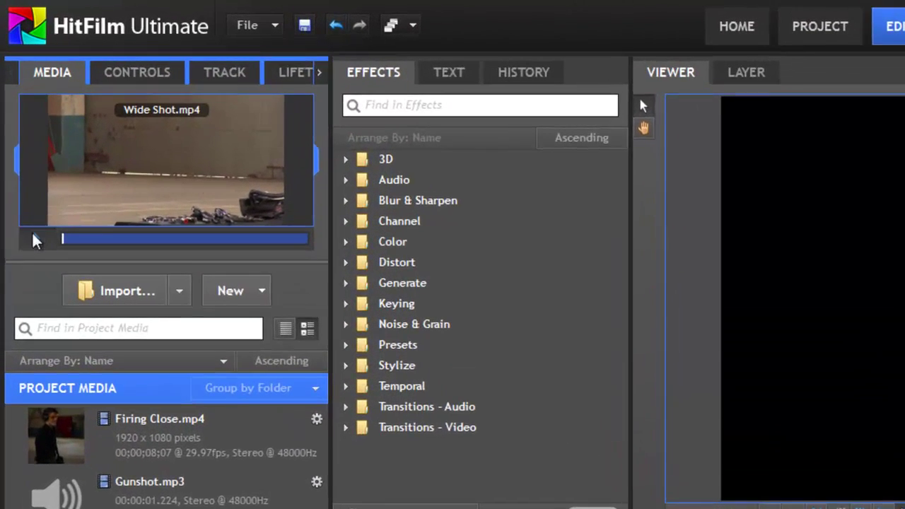
left_click(33, 234)
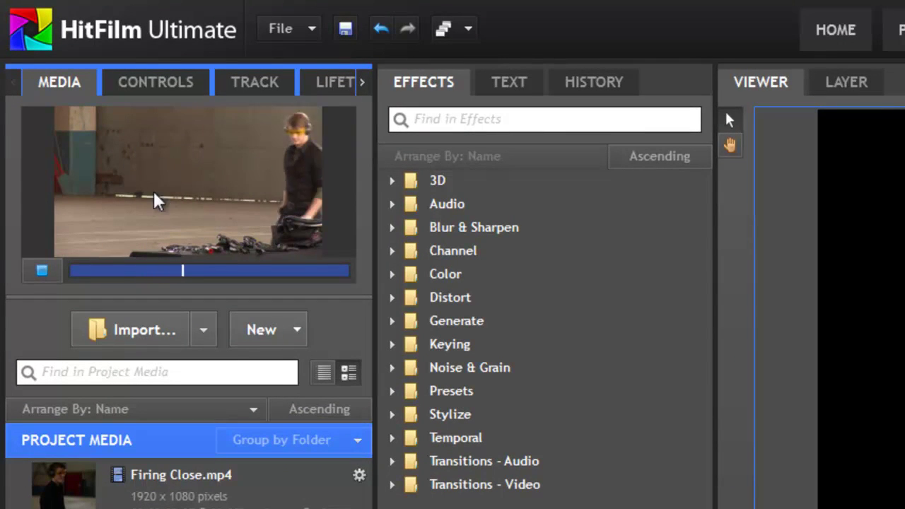
left_click_drag(188, 276, 144, 278)
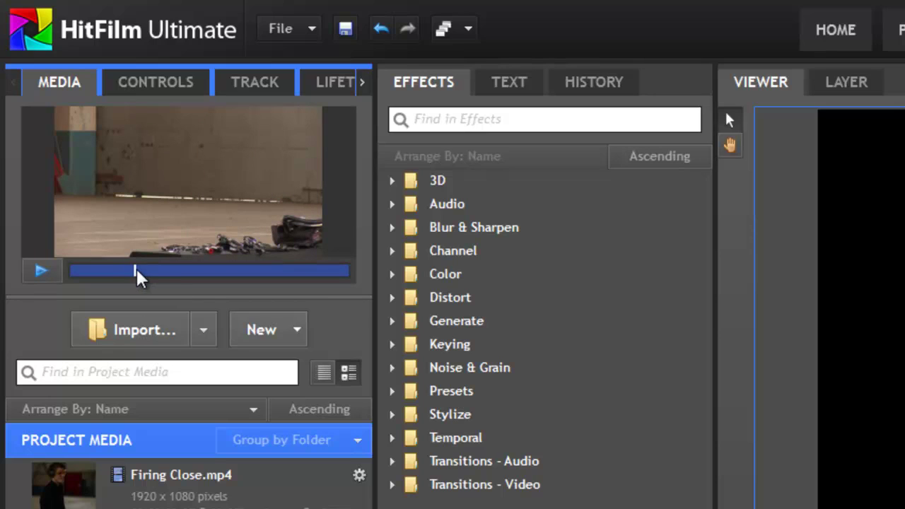
left_click_drag(164, 269, 140, 271)
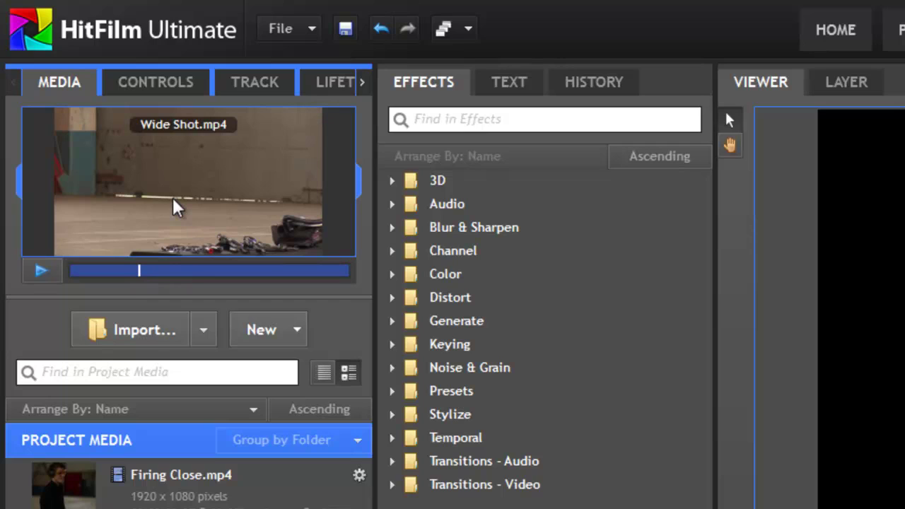
key("i")
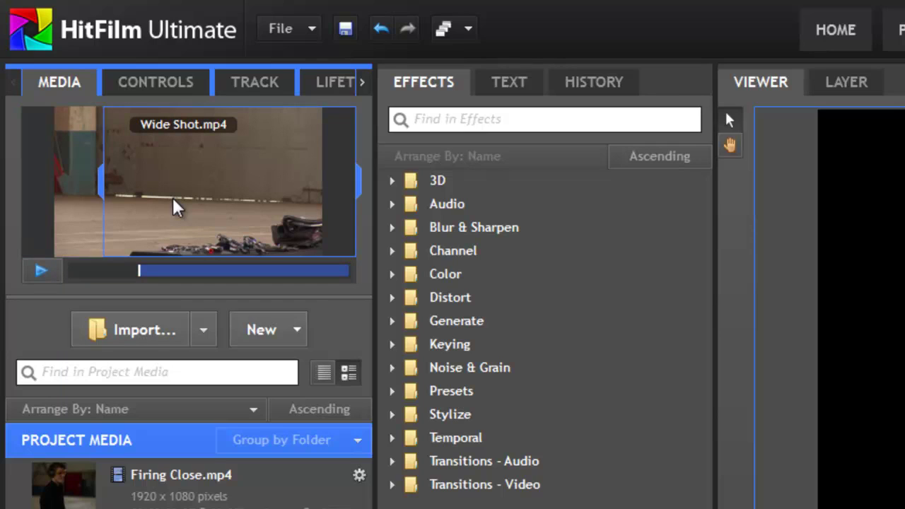
left_click(39, 269)
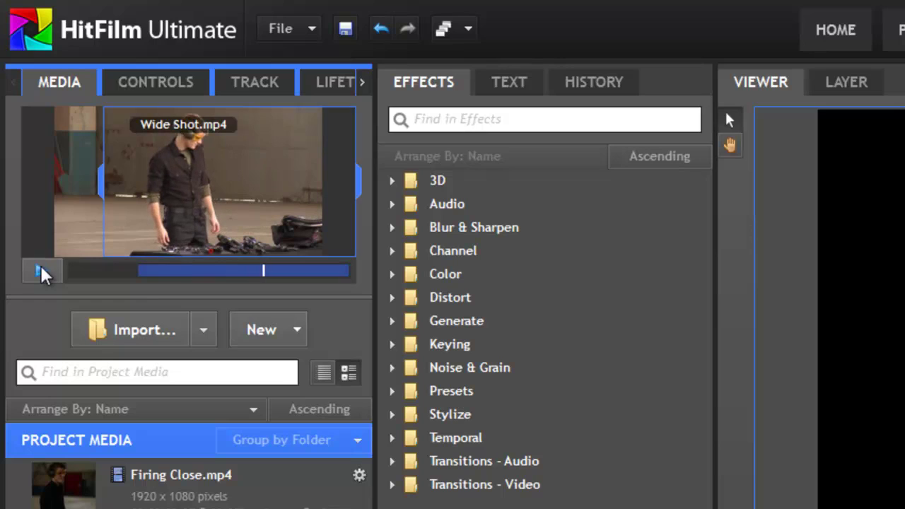
left_click(40, 268)
key("o")
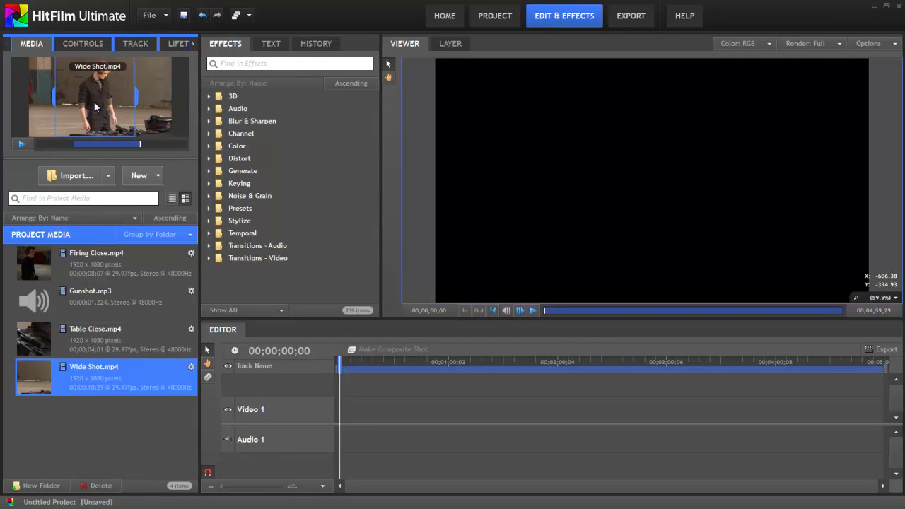
Place the trimmed Wide Shot on Video 1 and match the sequence settings to the clip
left_click_drag(95, 107, 348, 416)
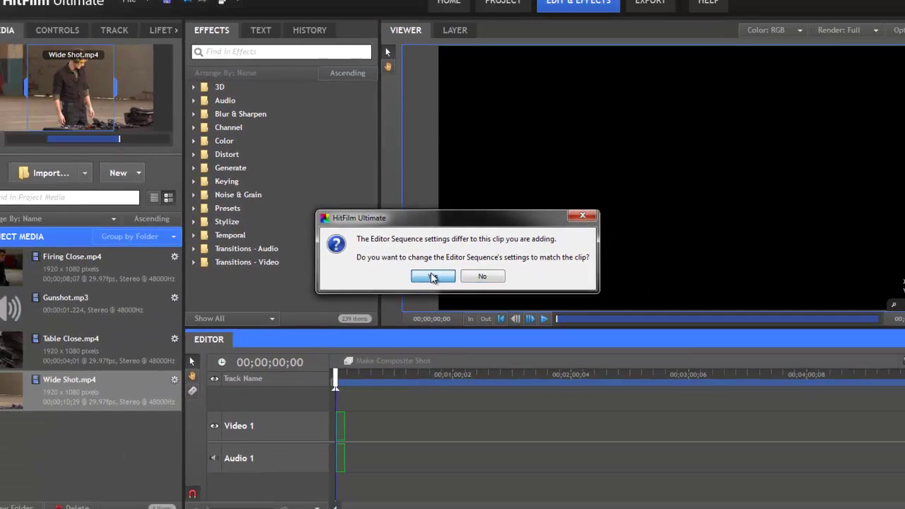
left_click(433, 277)
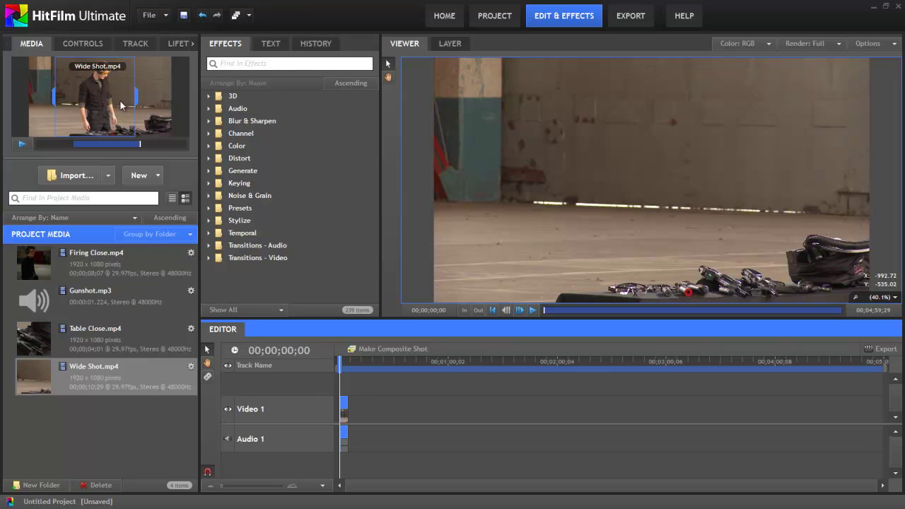
Set an Out point on Table Close.mp4 at the chosen end frame
left_click(106, 335)
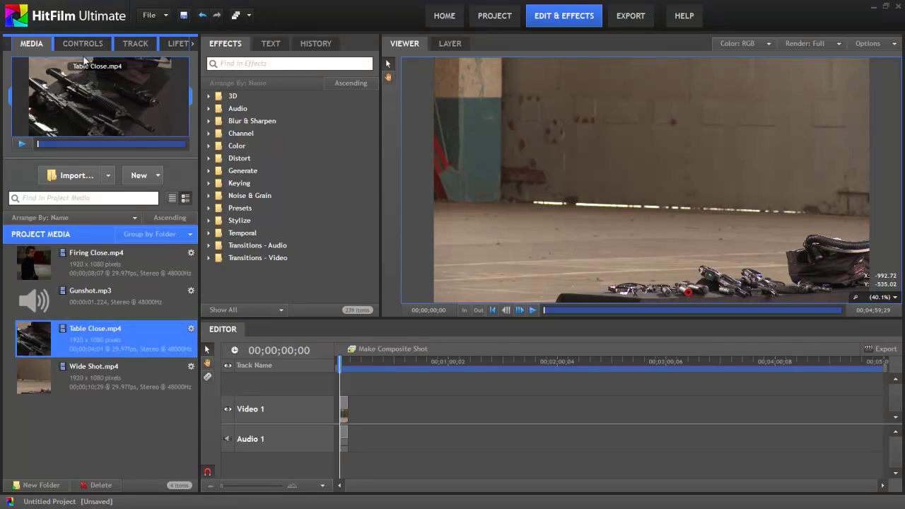
left_click(43, 144)
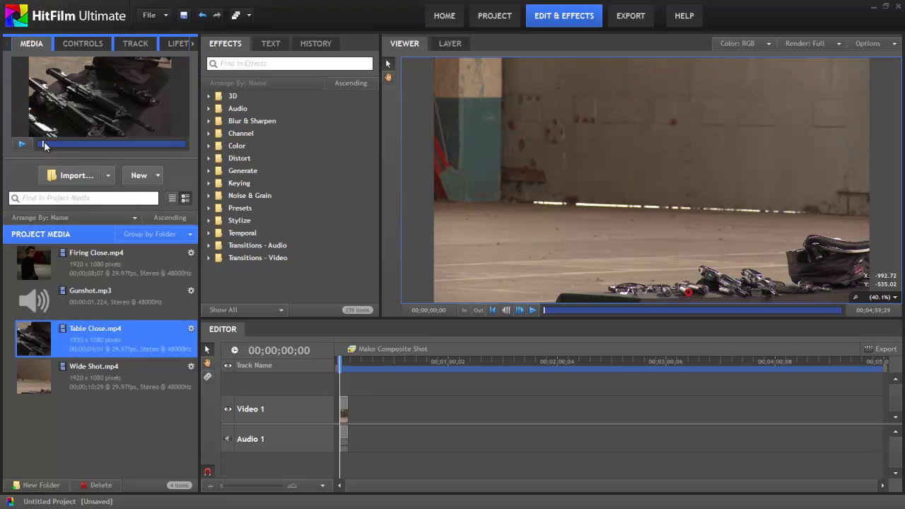
mouse_move(53, 145)
left_mouse_down()
mouse_move(64, 146)
mouse_move(51, 146)
left_mouse_up()
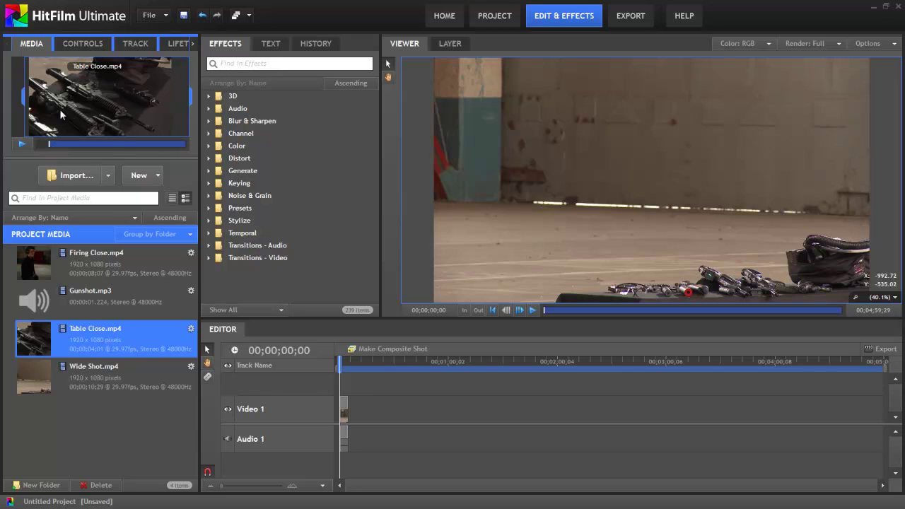
left_click_drag(64, 145, 112, 145)
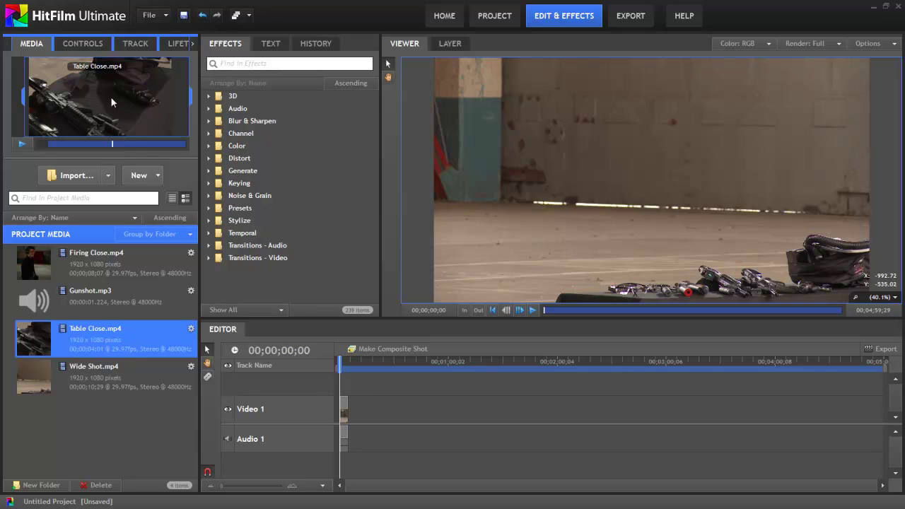
key("o")
Place the trimmed Table Close on Video 1 directly after Wide Shot
left_click_drag(110, 96, 354, 416)
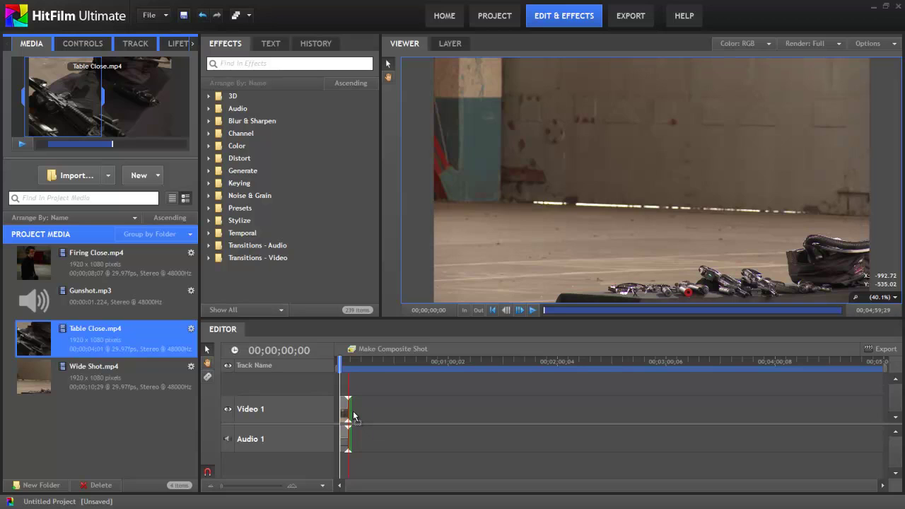
left_click_drag(354, 417, 354, 417)
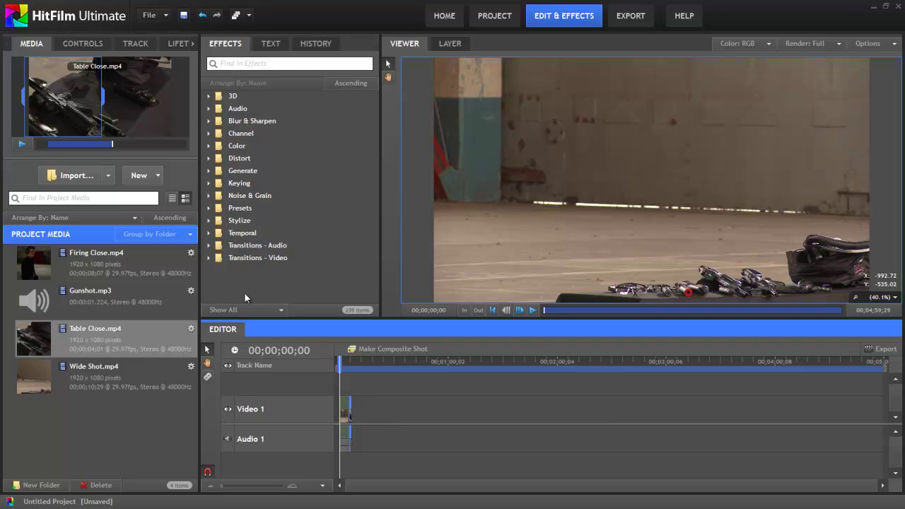
left_click(34, 266)
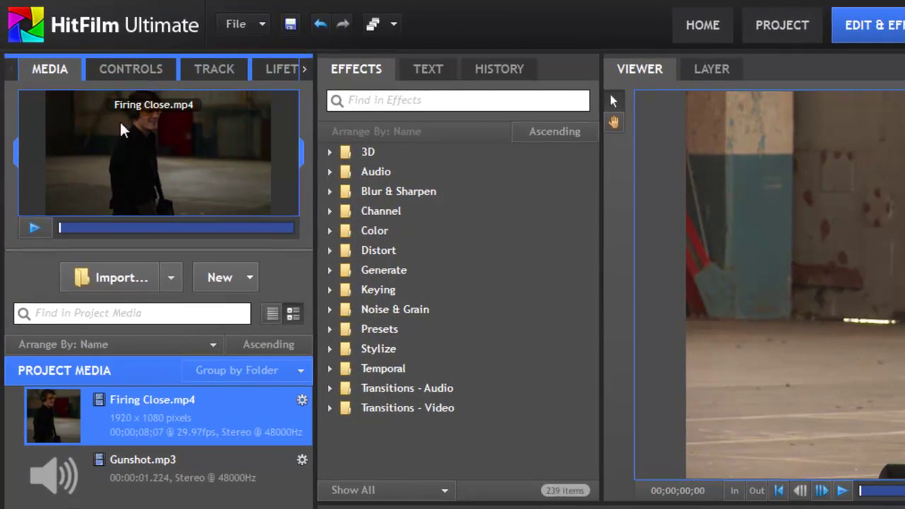
Start Firing Close.mp4 at 00;00;00;15 and pull its out handle back to the chosen end frame
left_click_drag(17, 146, 43, 146)
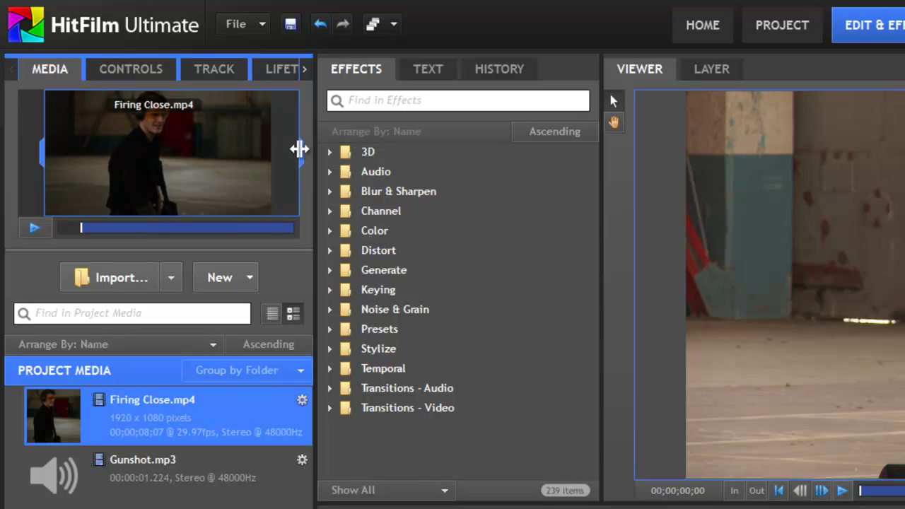
left_click(34, 227)
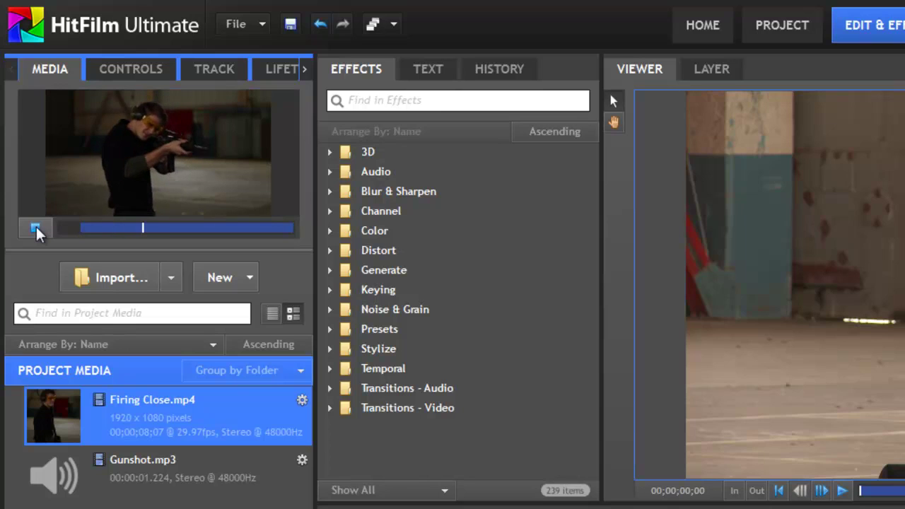
left_click(34, 226)
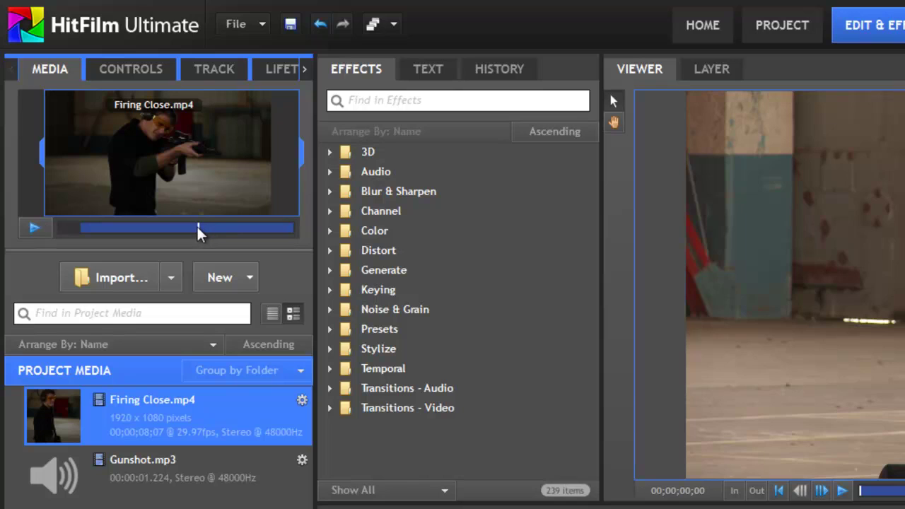
left_click_drag(197, 224, 161, 224)
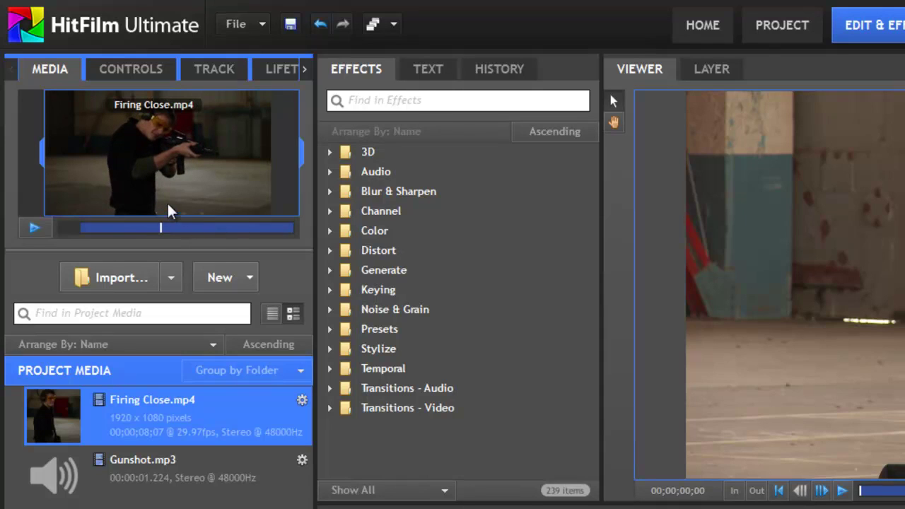
left_click_drag(302, 149, 159, 149)
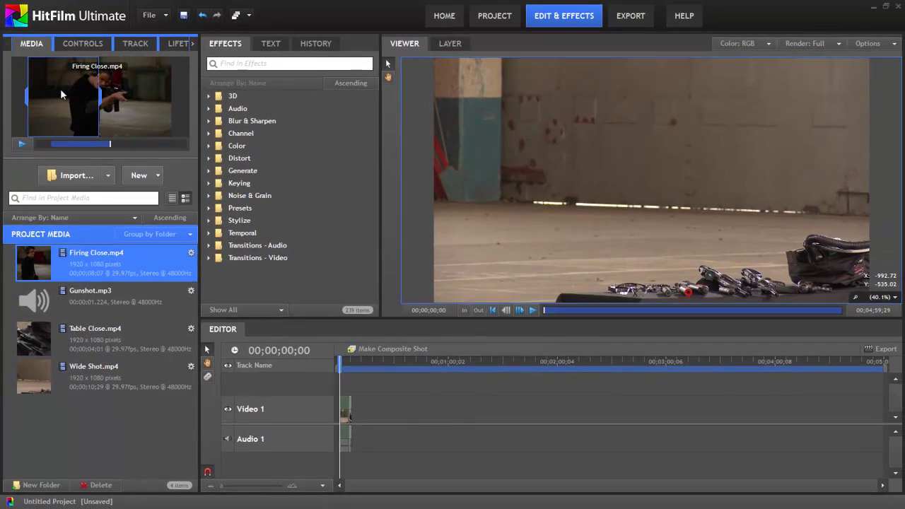
Add the trimmed Firing Close after Table Close on Video 1 and widen the timeline zoom
left_click_drag(64, 92, 354, 414)
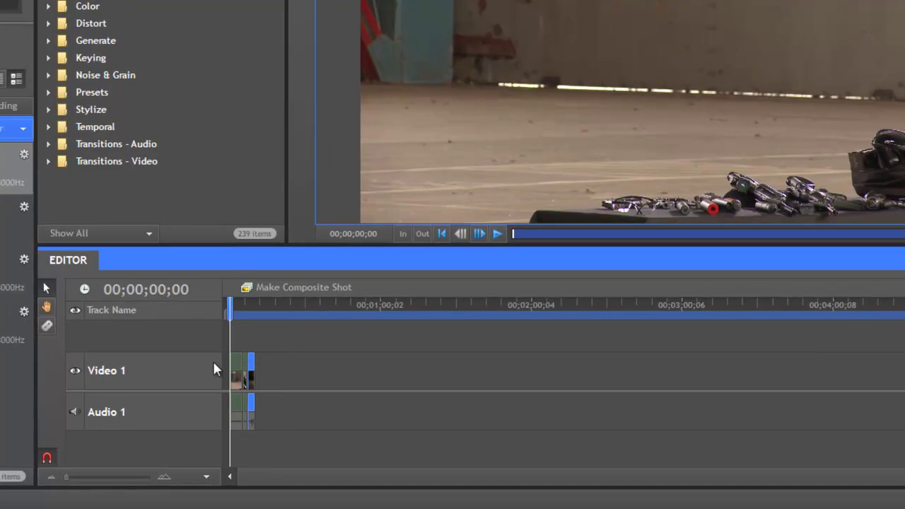
left_click_drag(66, 475, 78, 473)
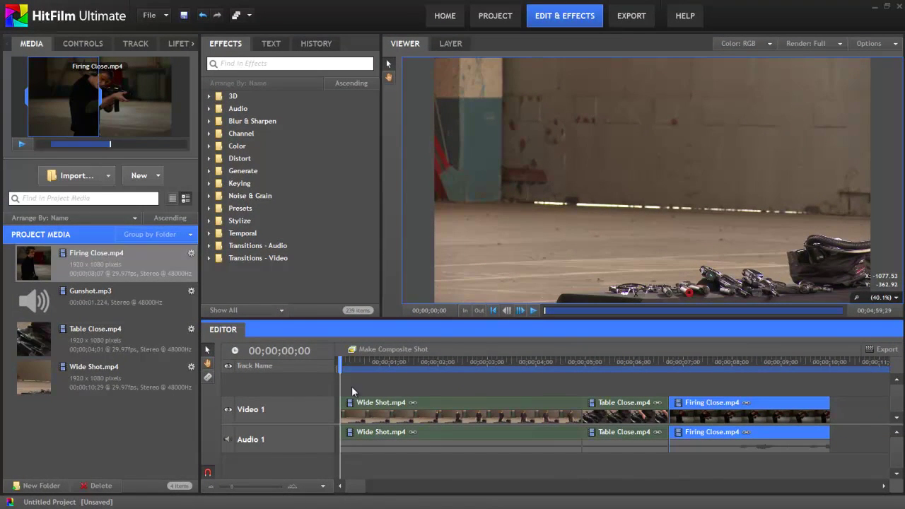
Play back the three-clip sequence, then park the playhead at 00;00;04;14
left_click(534, 310)
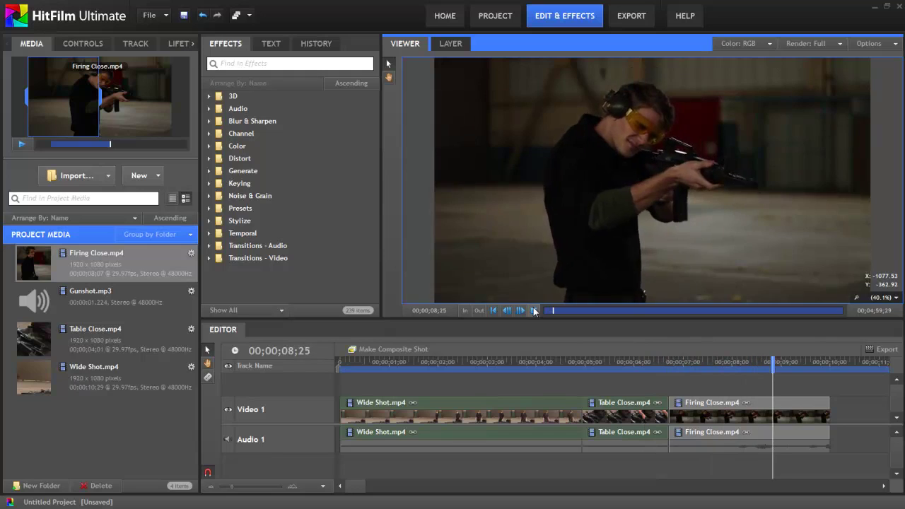
left_click(533, 311)
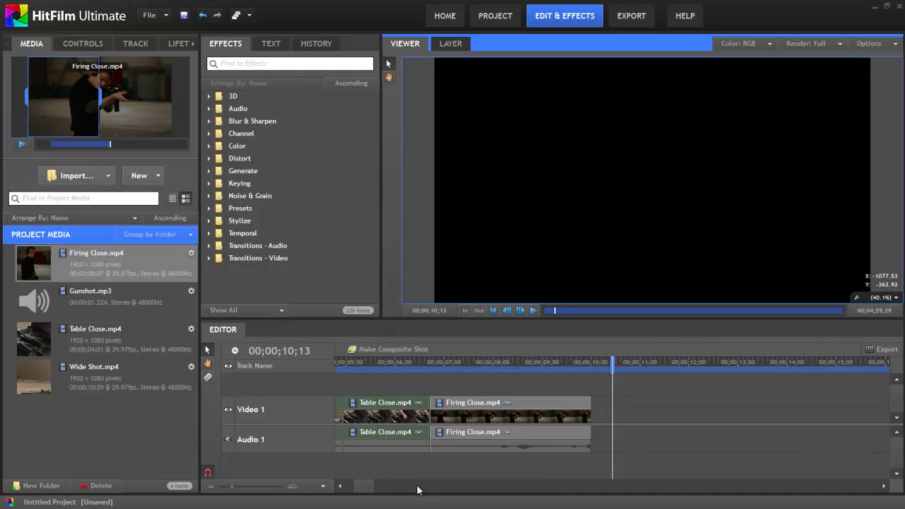
left_click_drag(363, 487, 338, 487)
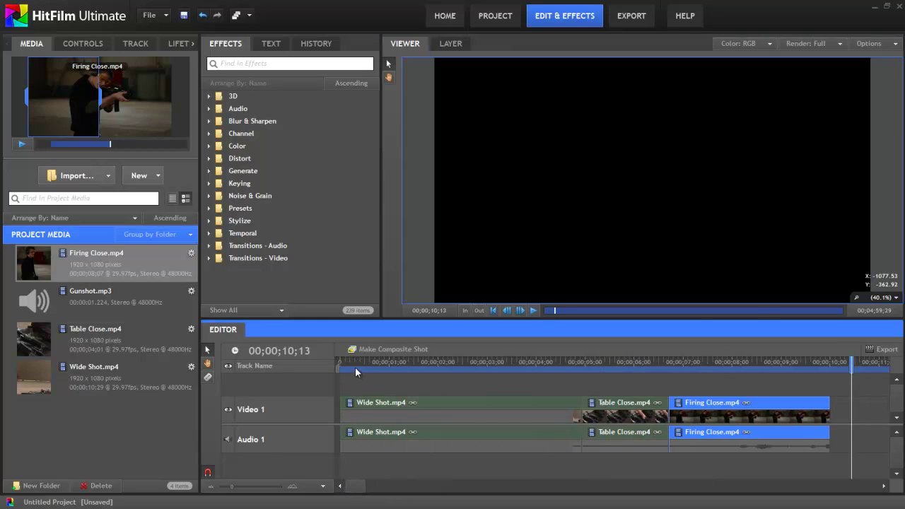
left_click_drag(355, 364, 514, 362)
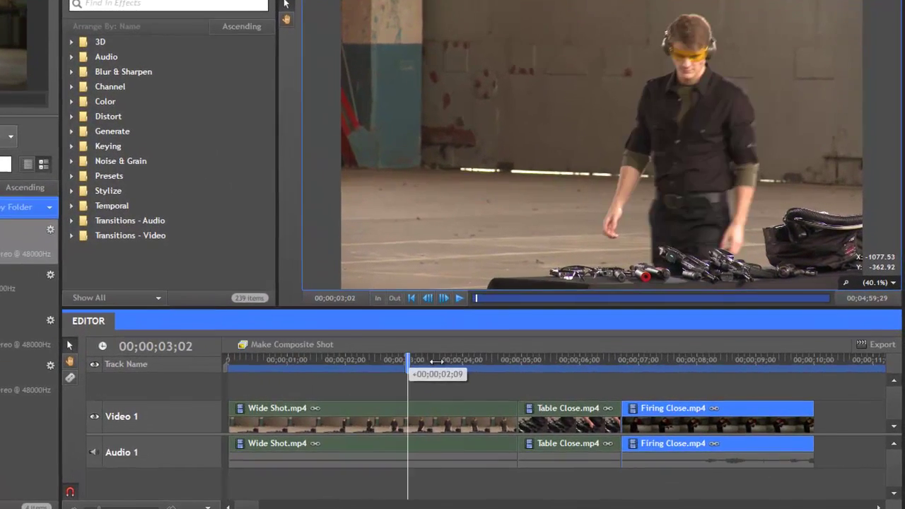
left_click_drag(436, 362, 491, 361)
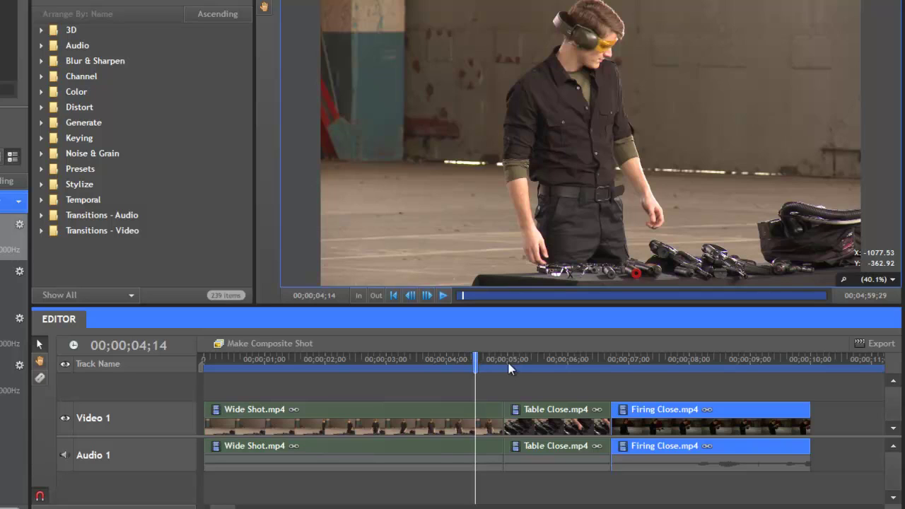
Shorten Wide Shot's end to 00;00;04;14 and ripple-delete the resulting gap
mouse_move(475, 359)
left_mouse_down()
mouse_move(455, 359)
mouse_move(475, 359)
left_mouse_up()
left_click_drag(503, 409, 474, 412)
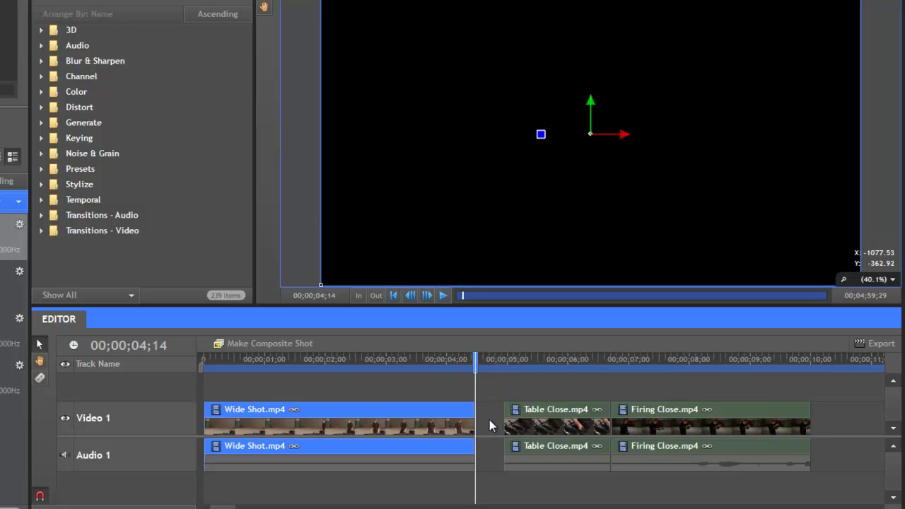
right_click(489, 420)
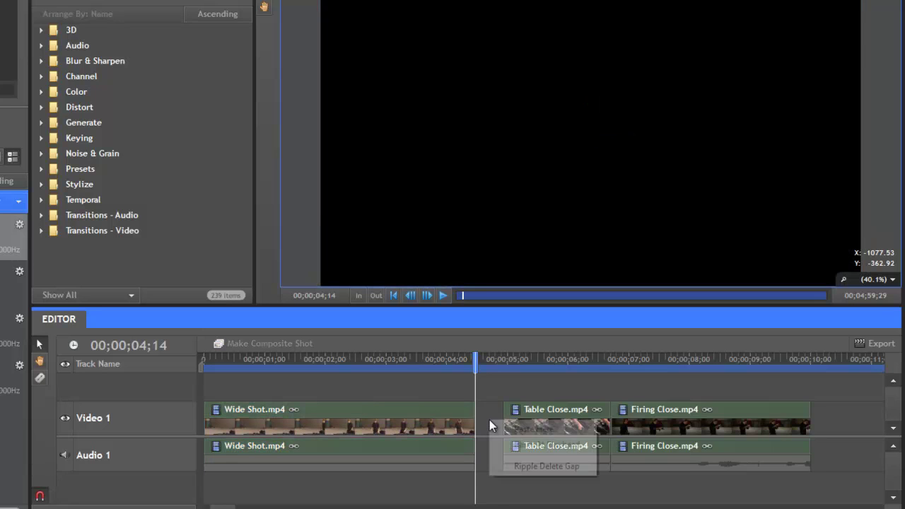
left_click(528, 468)
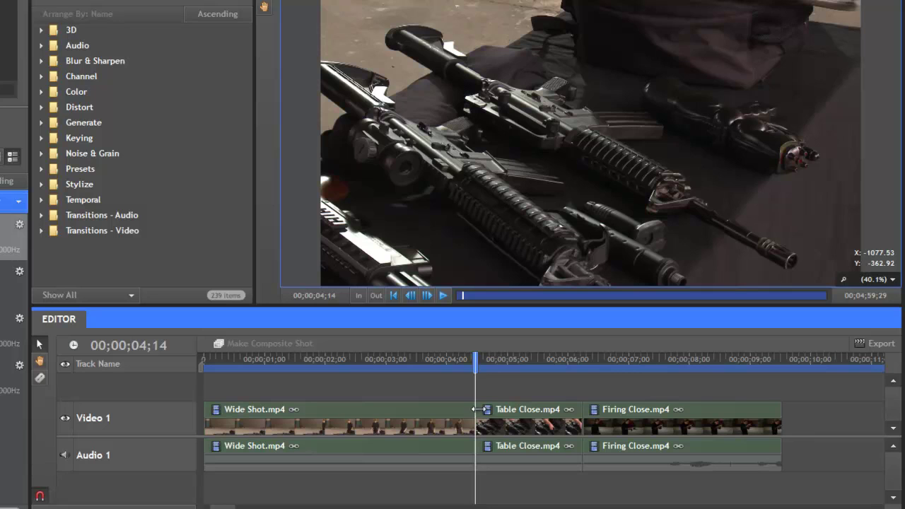
Play back the sequence, then set the playhead to 00;00;06;12 at the start of Firing Close
left_click_drag(420, 359, 407, 359)
left_click(443, 295)
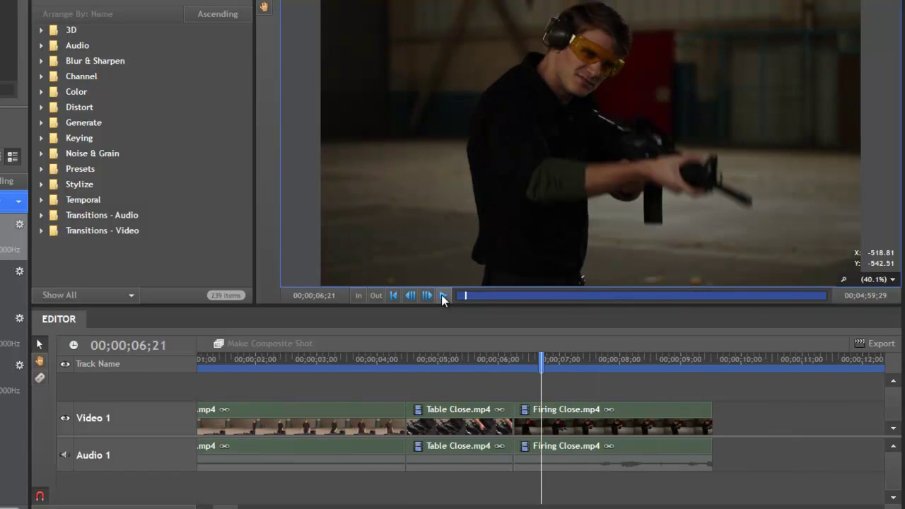
mouse_move(514, 359)
left_mouse_down()
mouse_move(487, 359)
mouse_move(530, 362)
mouse_move(506, 362)
left_mouse_up()
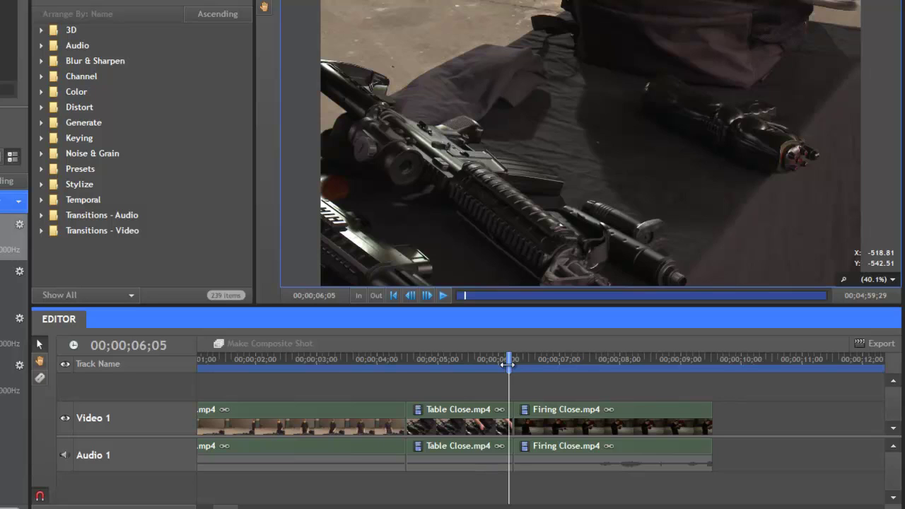
left_click_drag(508, 363, 515, 361)
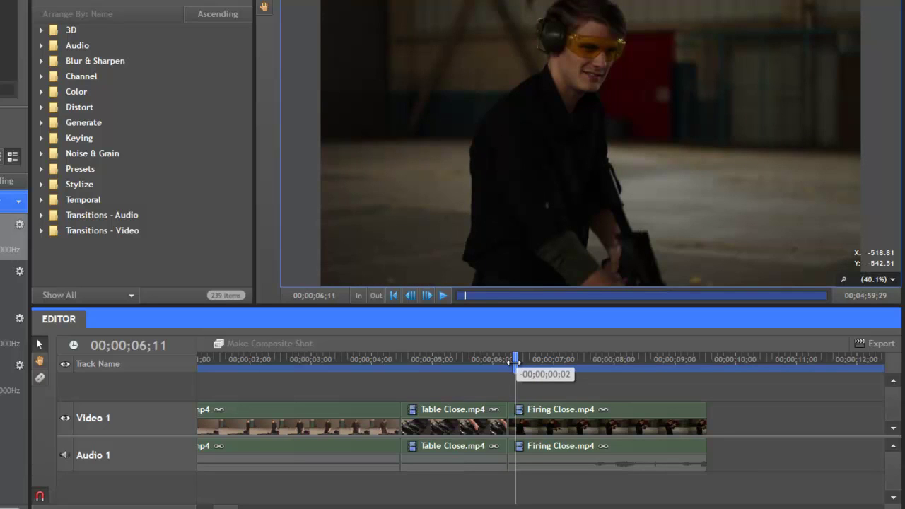
left_click_drag(514, 361, 517, 362)
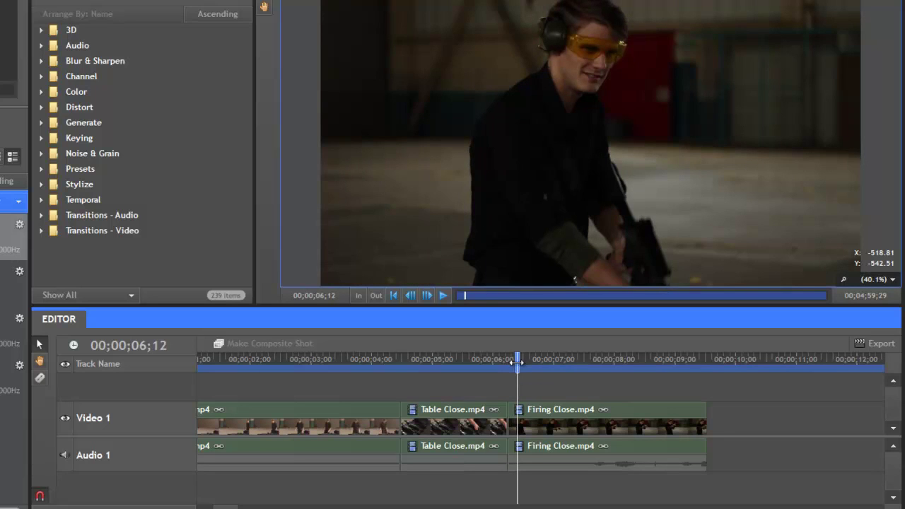
Razor-split the first frames off Firing Close and ripple delete that small piece to close the gap
left_click(39, 380)
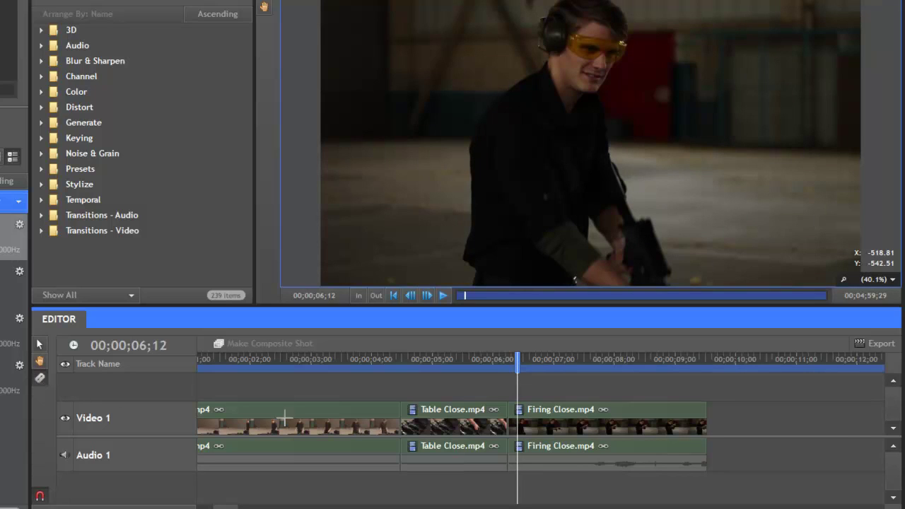
left_click(517, 426)
left_click(556, 359)
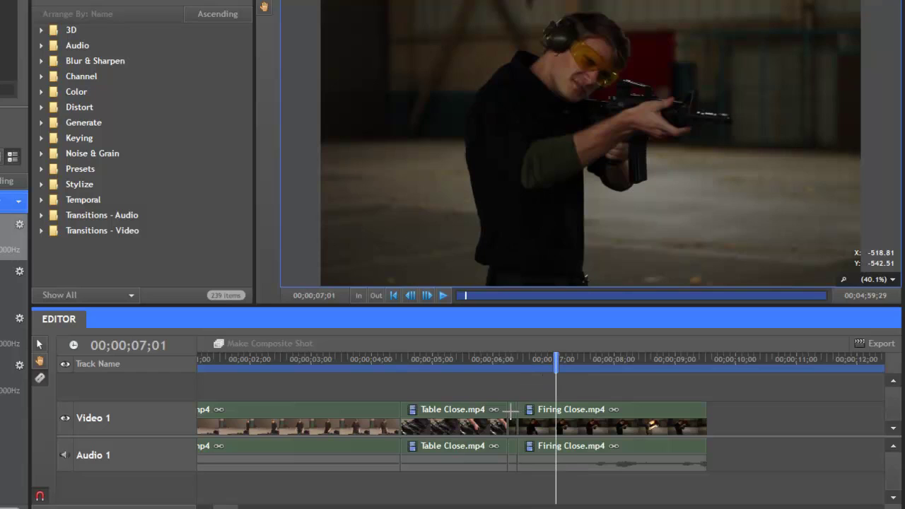
left_click(39, 345)
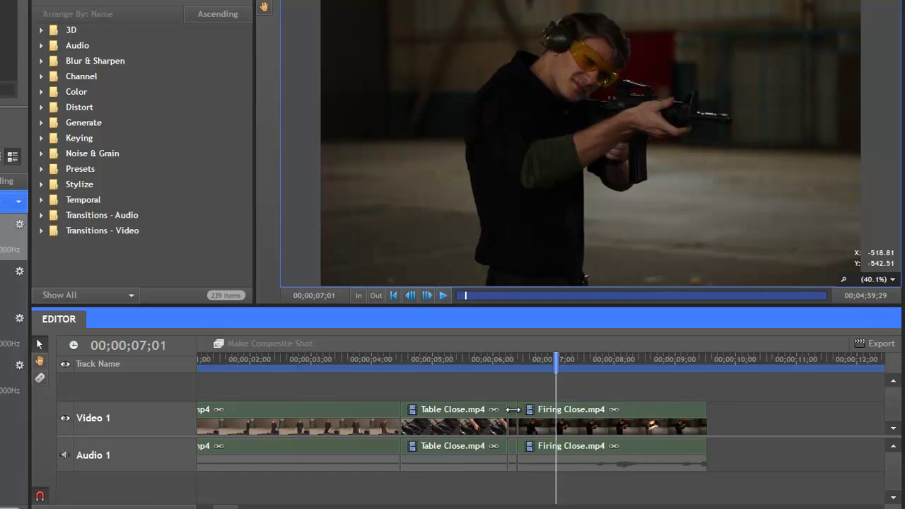
right_click(513, 409)
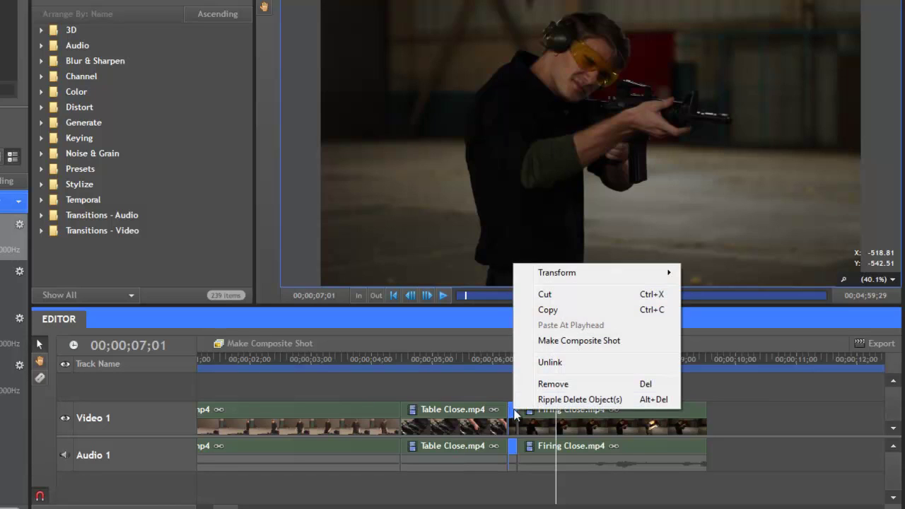
left_click(629, 400)
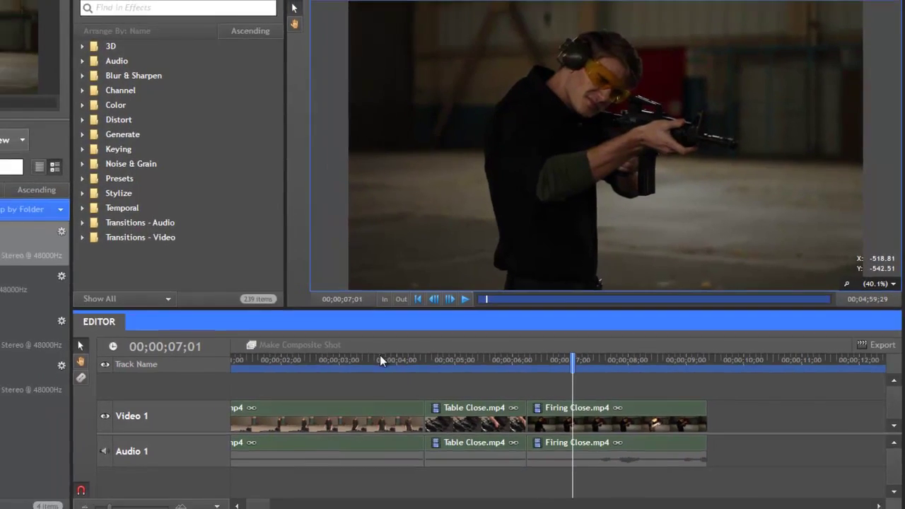
Play the sequence from 03;22 to review the cuts
left_click(356, 360)
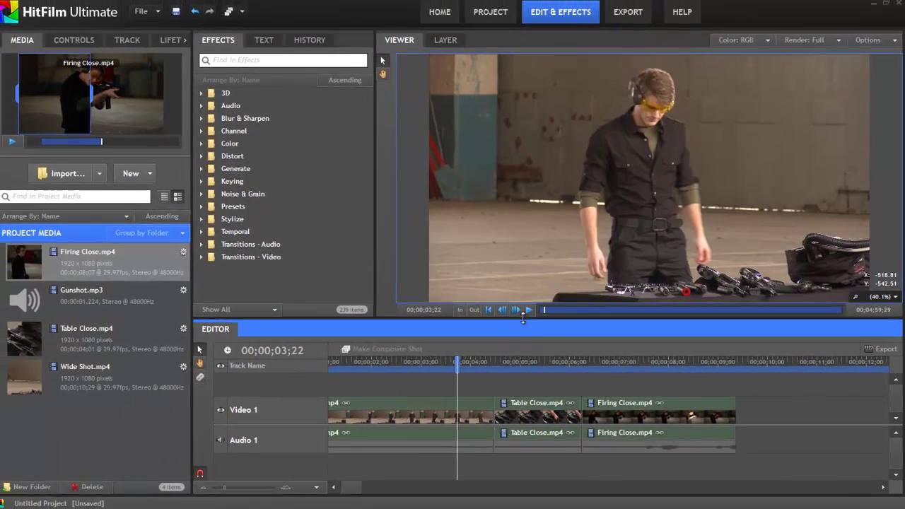
left_click(528, 310)
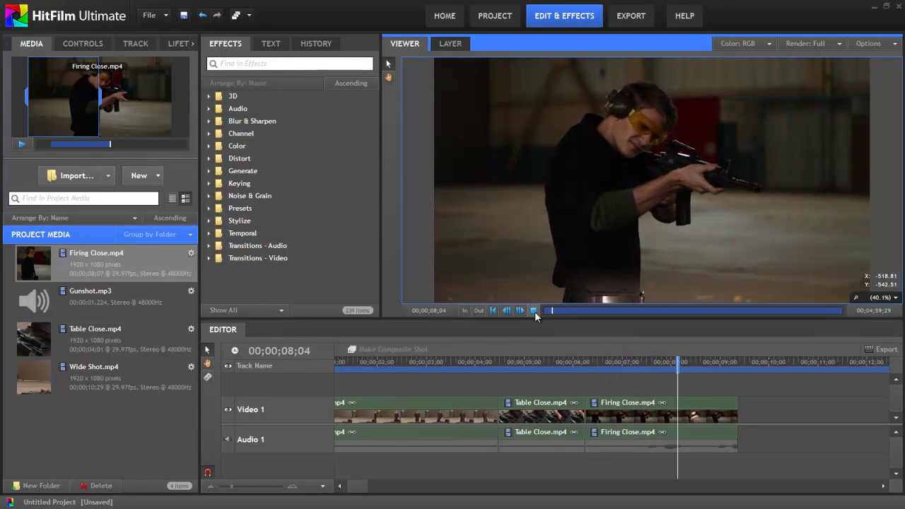
left_click(534, 311)
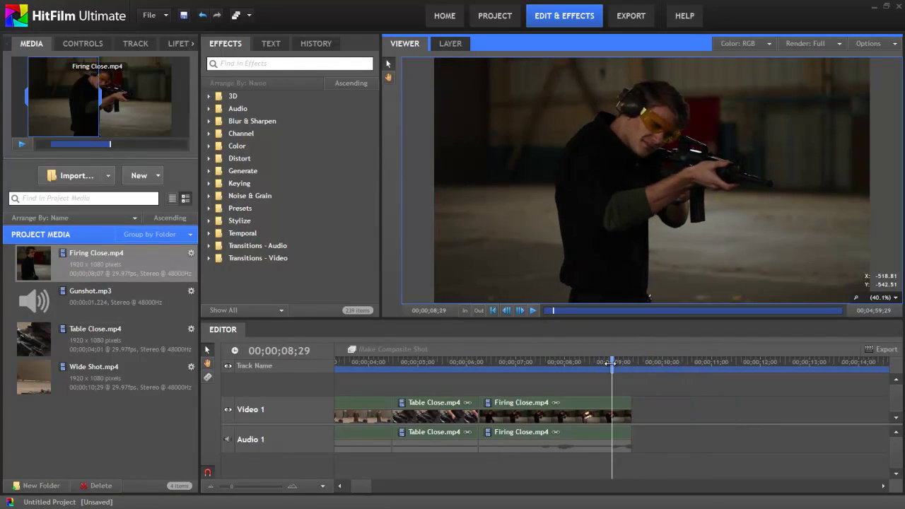
Drag Firing Close's right edge left to trim about 15 frames off its end
left_click_drag(611, 362, 599, 362)
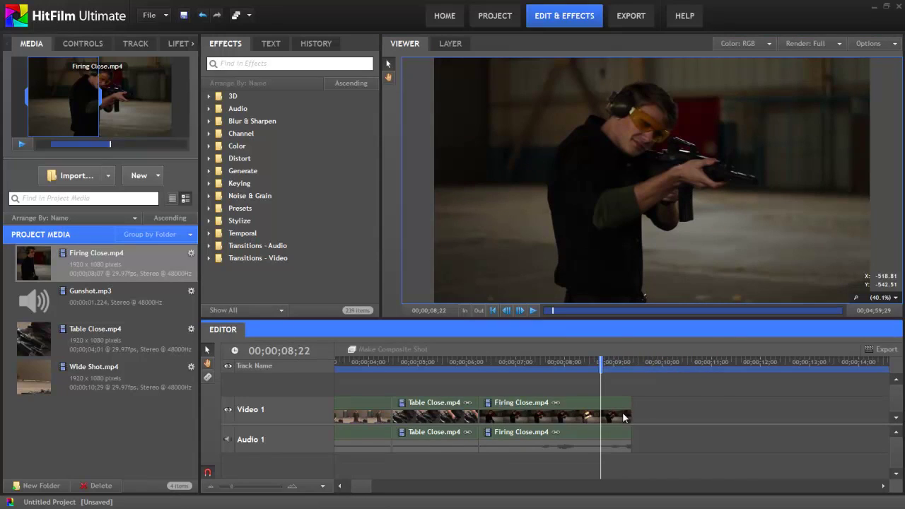
left_click_drag(629, 404, 599, 404)
left_click_drag(600, 362, 578, 362)
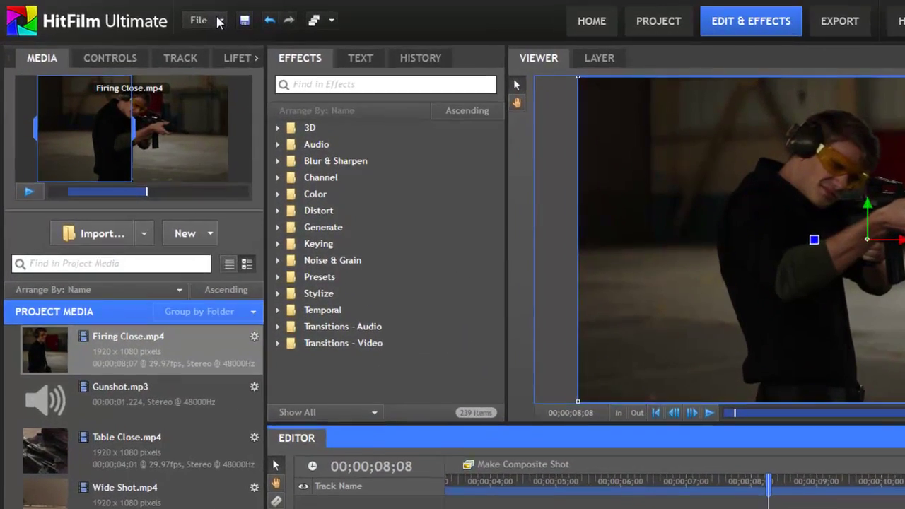
Save the project as 'My First Project' using Save As
left_click(219, 23)
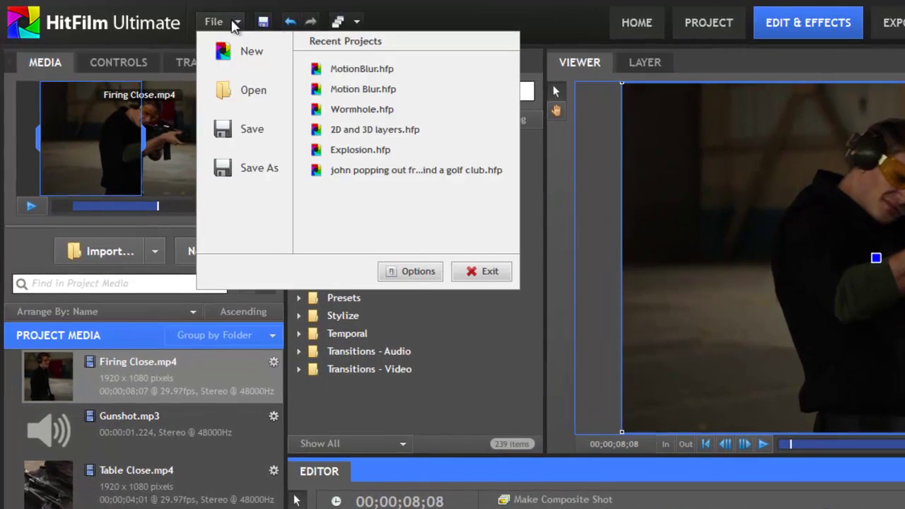
left_click(244, 157)
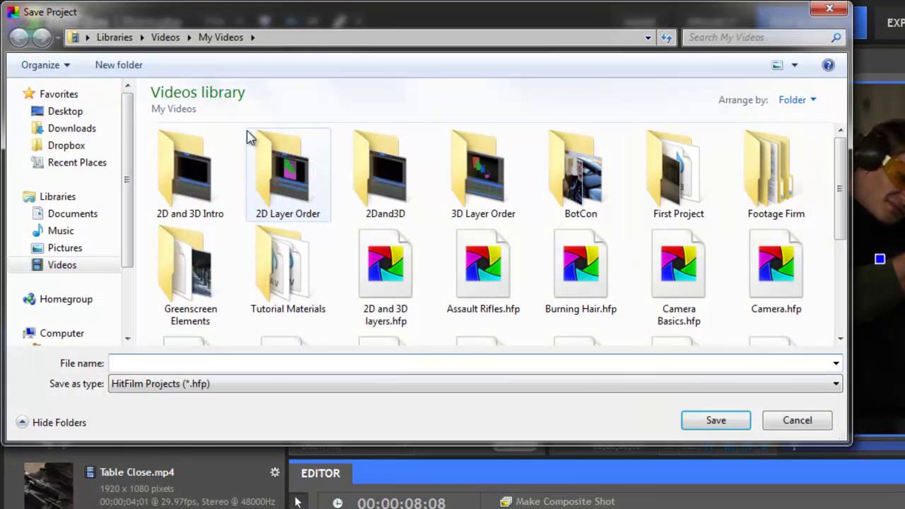
type("My First")
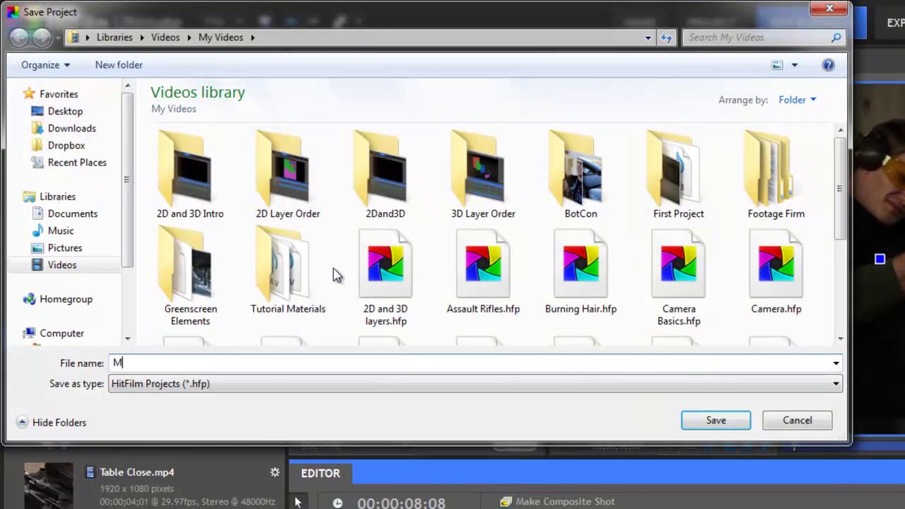
type(" Project")
left_click(716, 420)
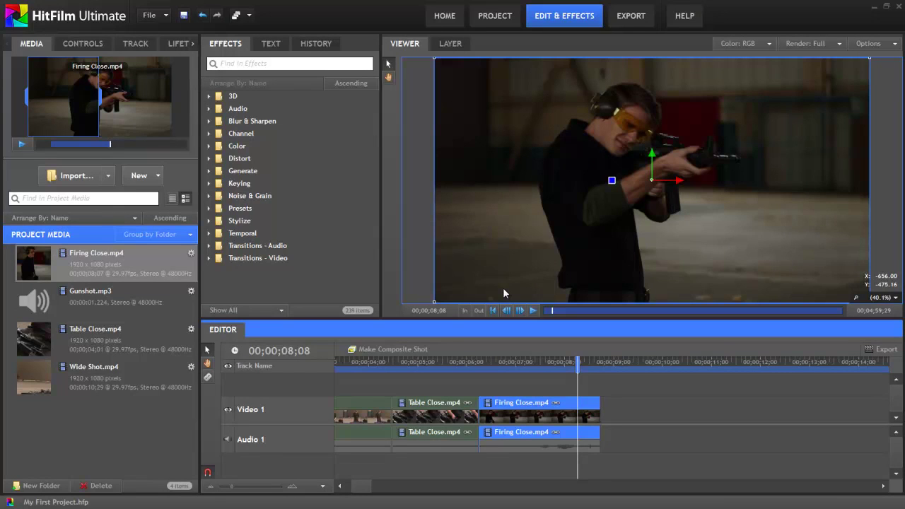
left_click(444, 18)
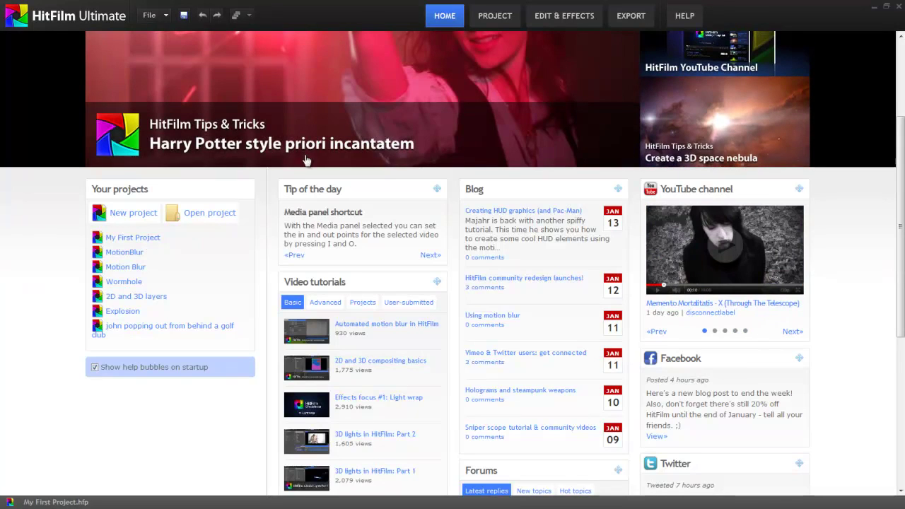
left_click(563, 17)
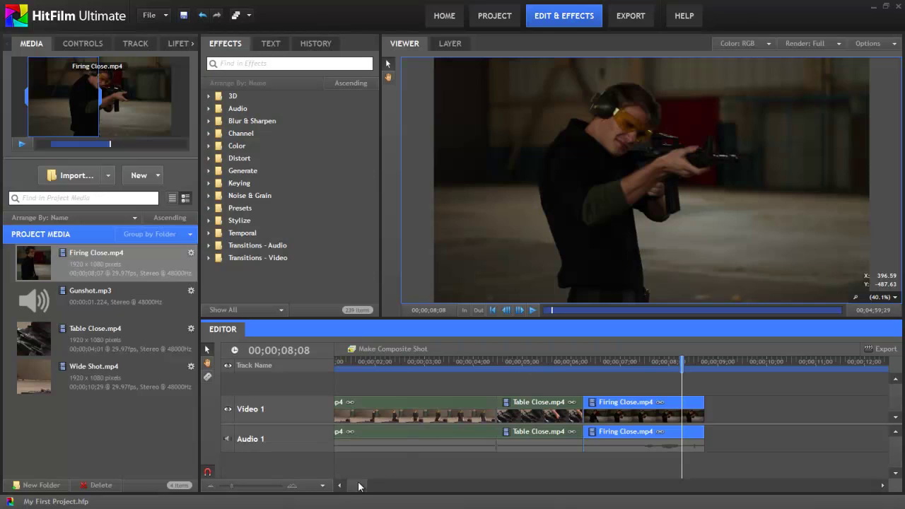